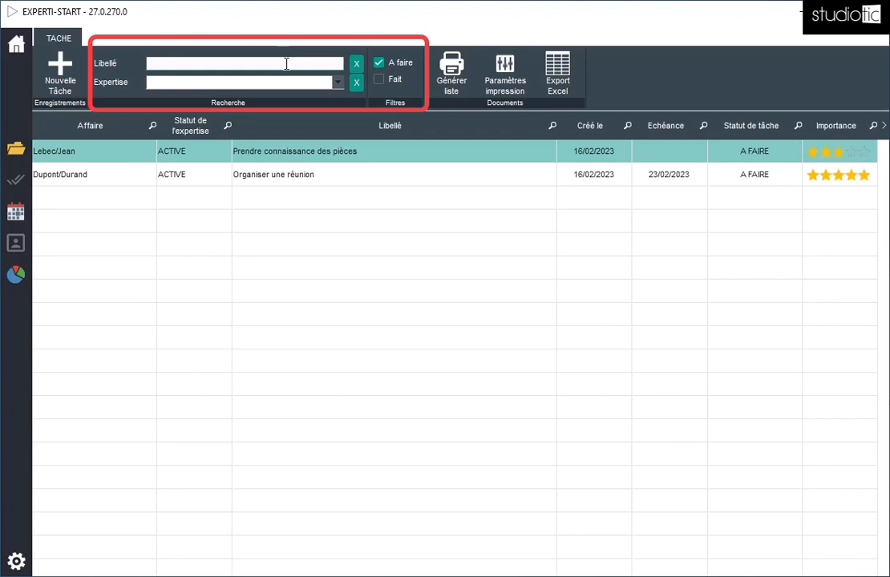
Step: Search the task list for the label text "pie" and restrict it to the first listed expertise
type("pie")
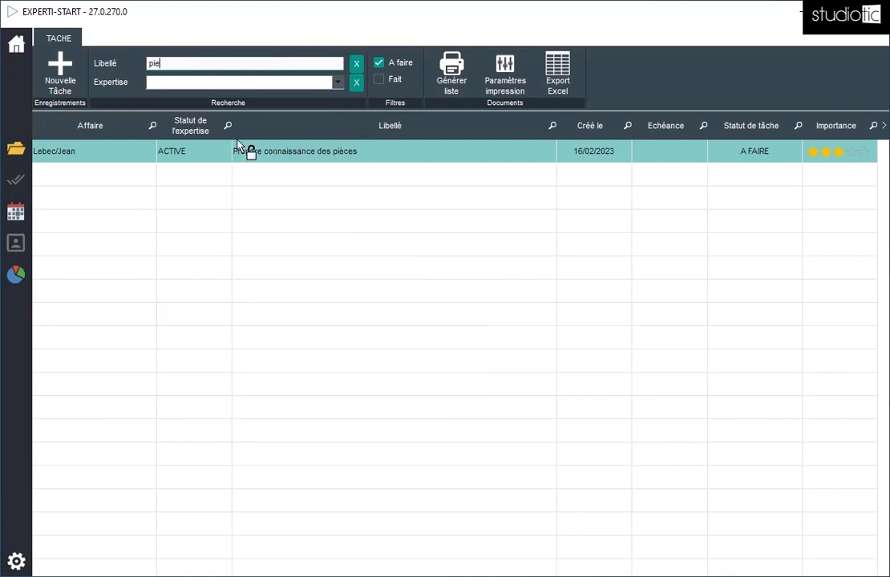
left_click(220, 87)
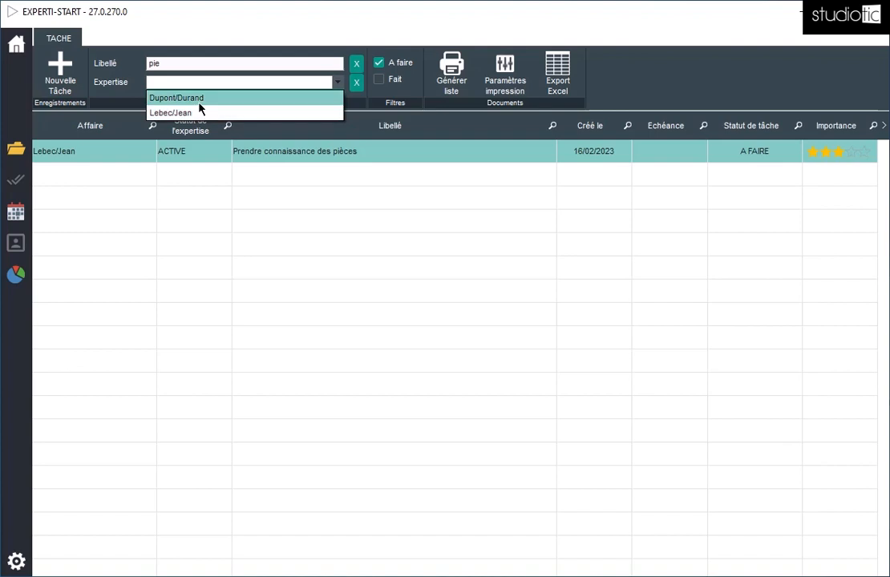
left_click(197, 99)
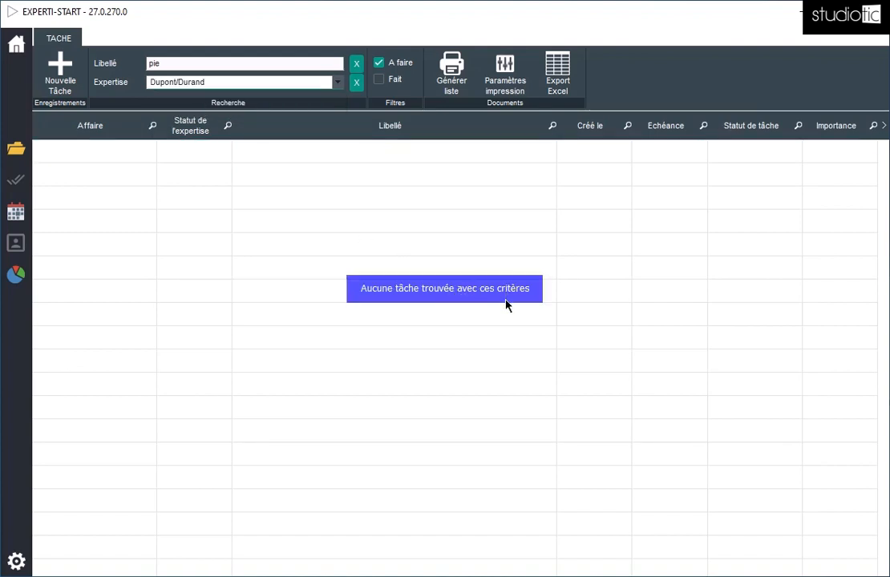
Step: Clear both the expertise and the label search criteria of the task list
left_click(357, 83)
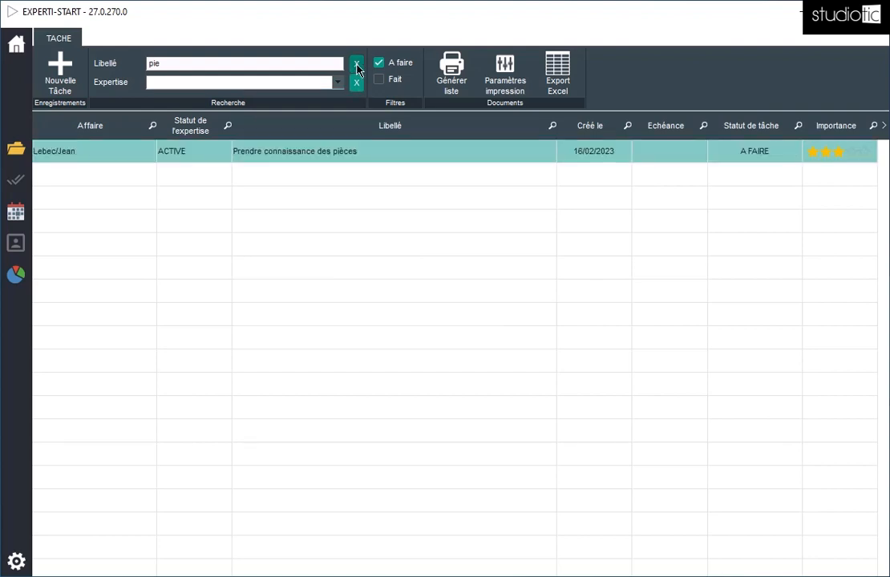
left_click(357, 63)
left_click(182, 63)
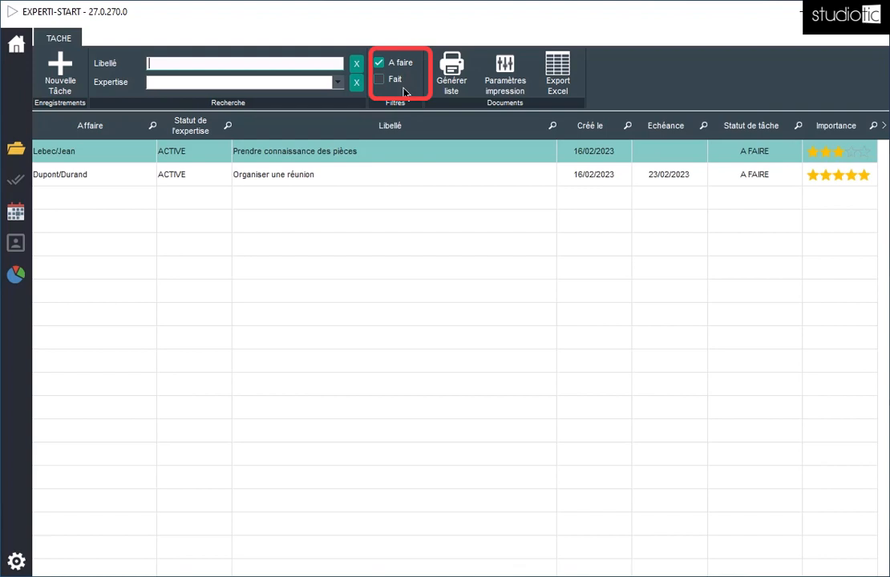
Step: Open the "Organiser une réunion" task and review its case choices, linked-document choices and label
double_click(286, 181)
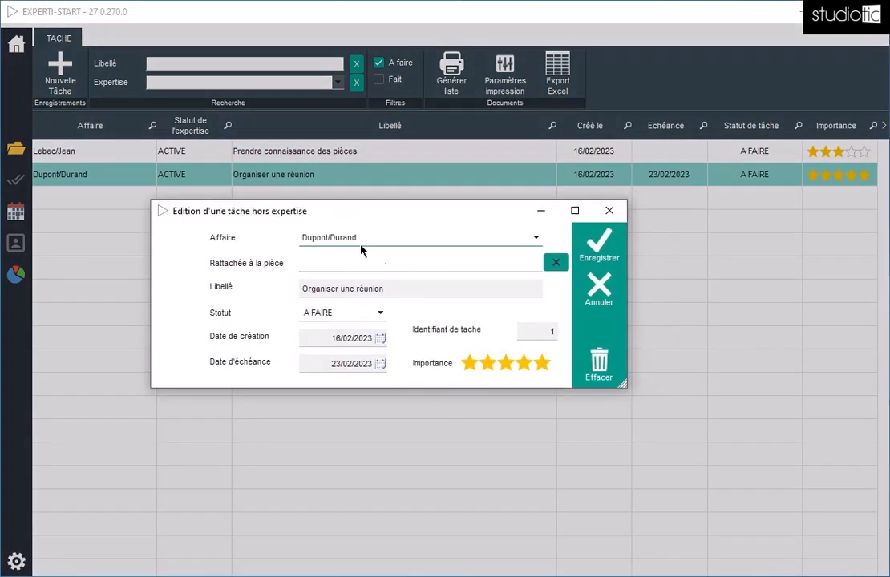
left_click(387, 239)
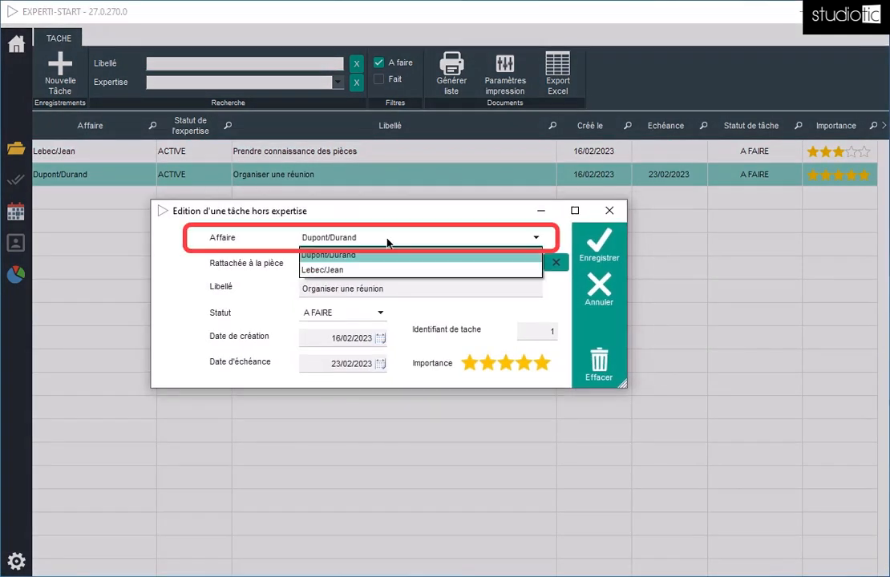
left_click(397, 215)
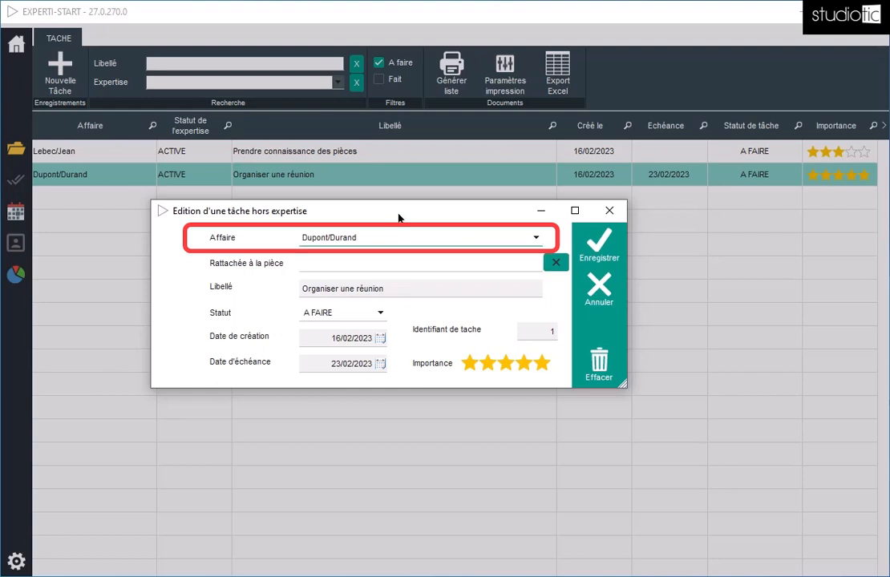
left_click(344, 270)
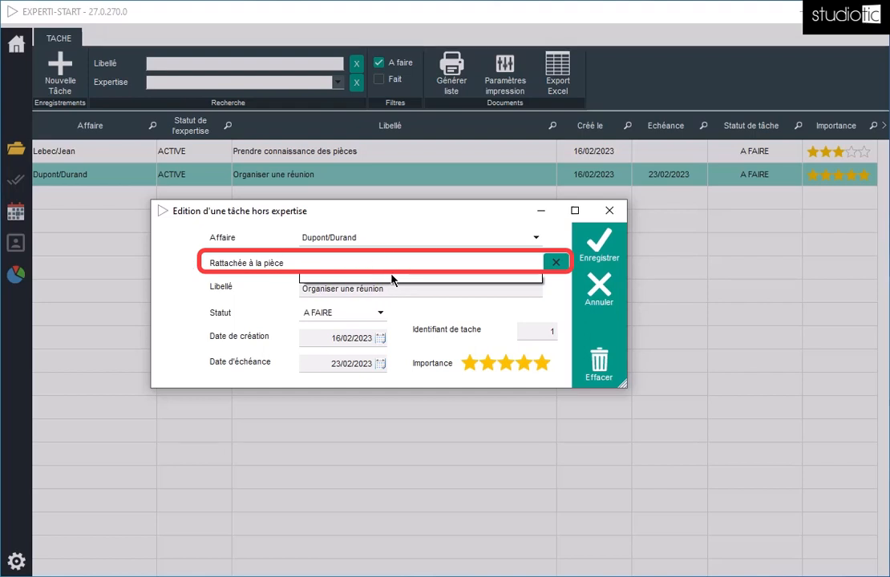
left_click(172, 266)
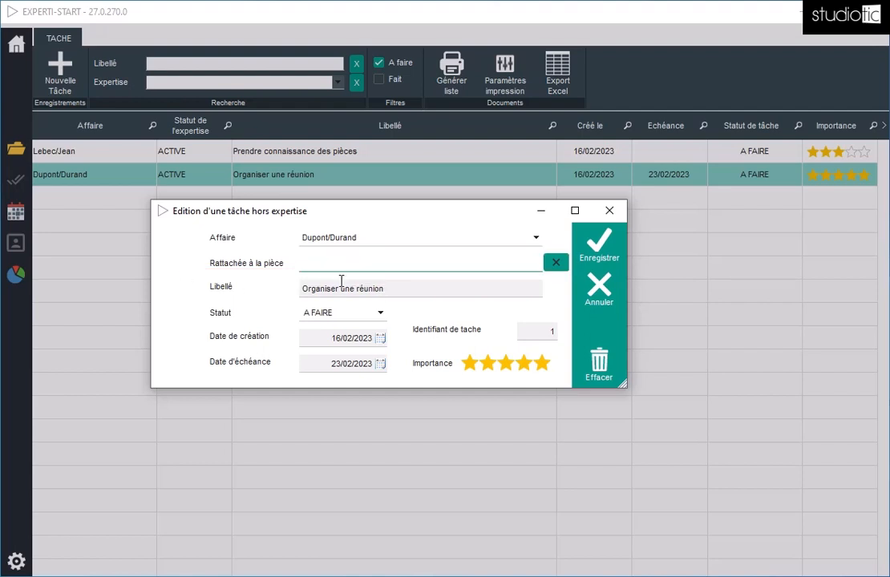
left_click(406, 290)
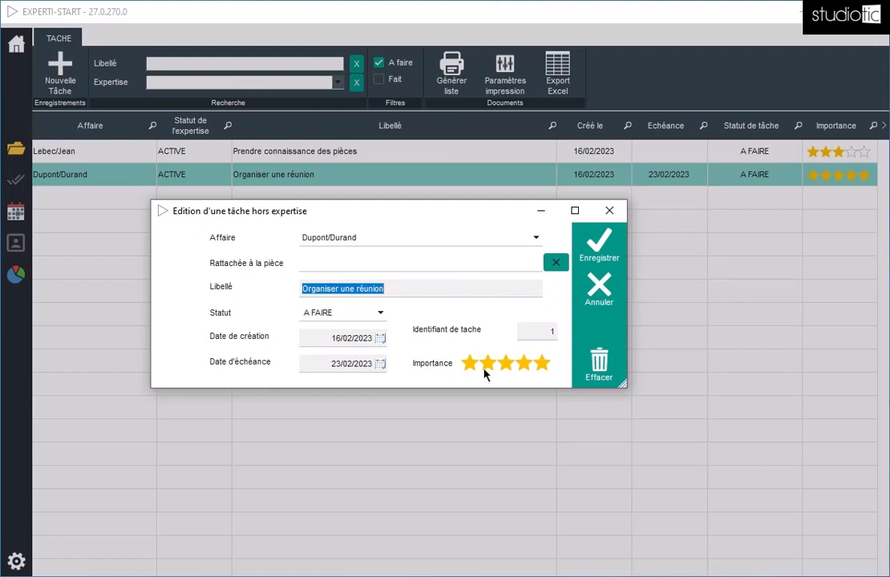
Step: Set the importance of the "Organiser une réunion" task to four stars and save it
left_click(525, 365)
left_click(525, 366)
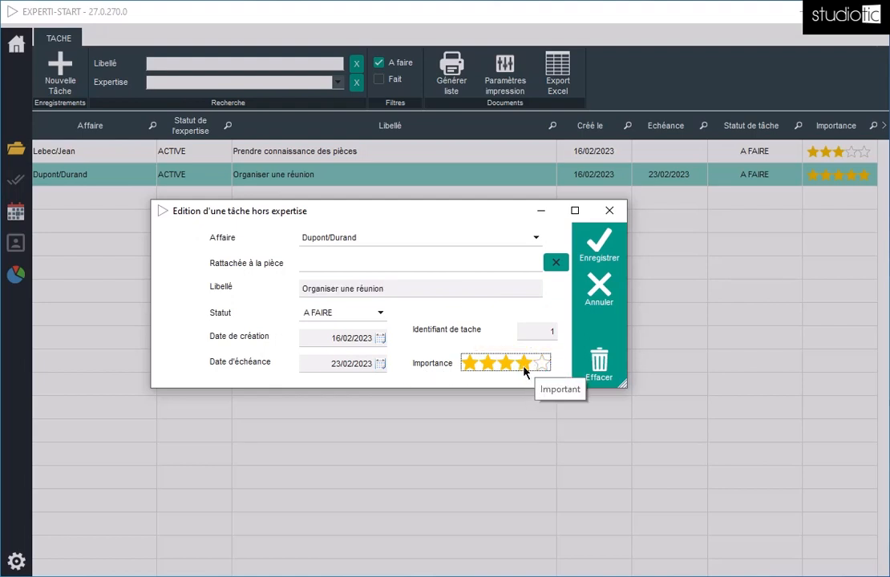
left_click(602, 253)
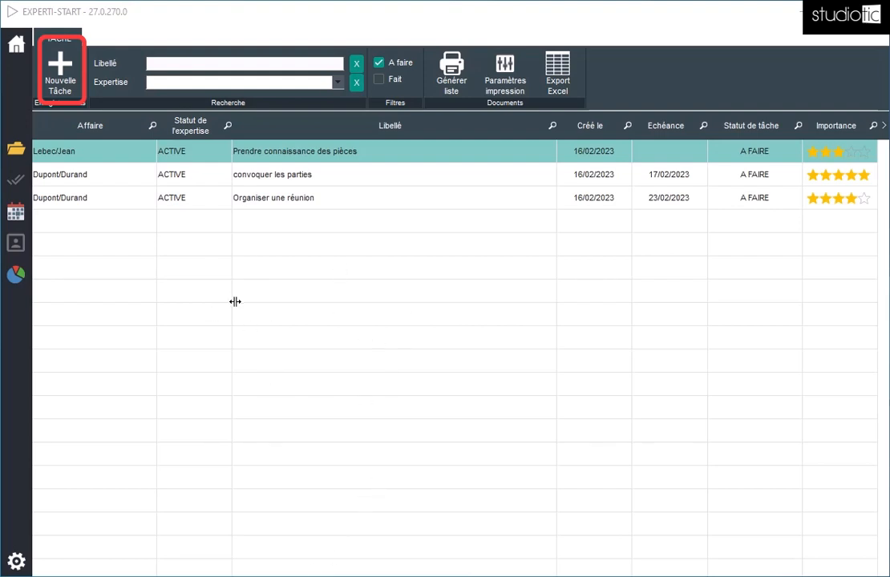
Step: Add a new task and assign it to the first listed case
left_click(60, 69)
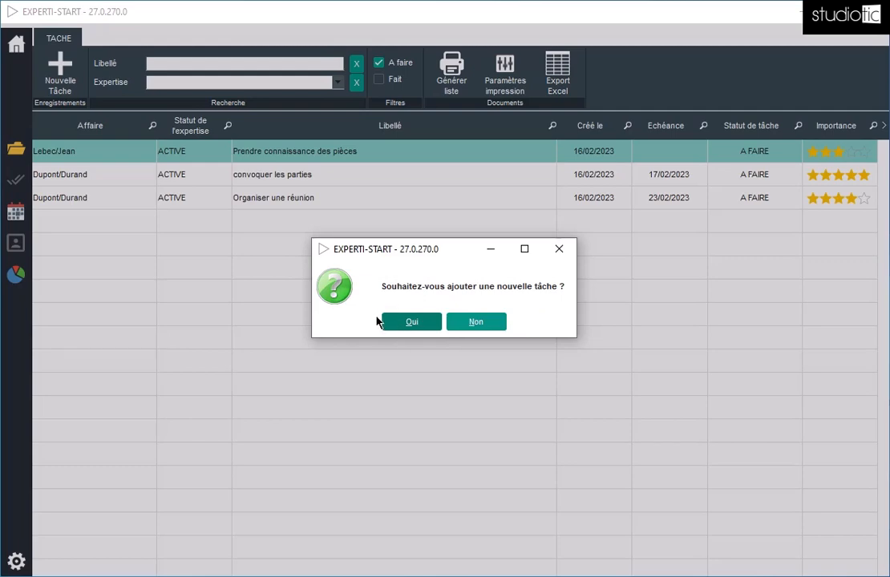
left_click(407, 323)
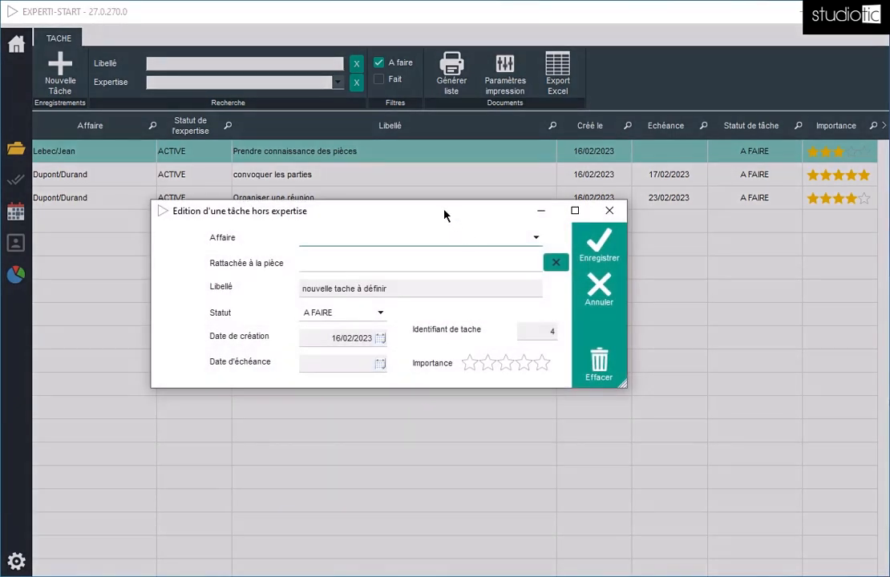
left_click_drag(444, 214, 470, 186)
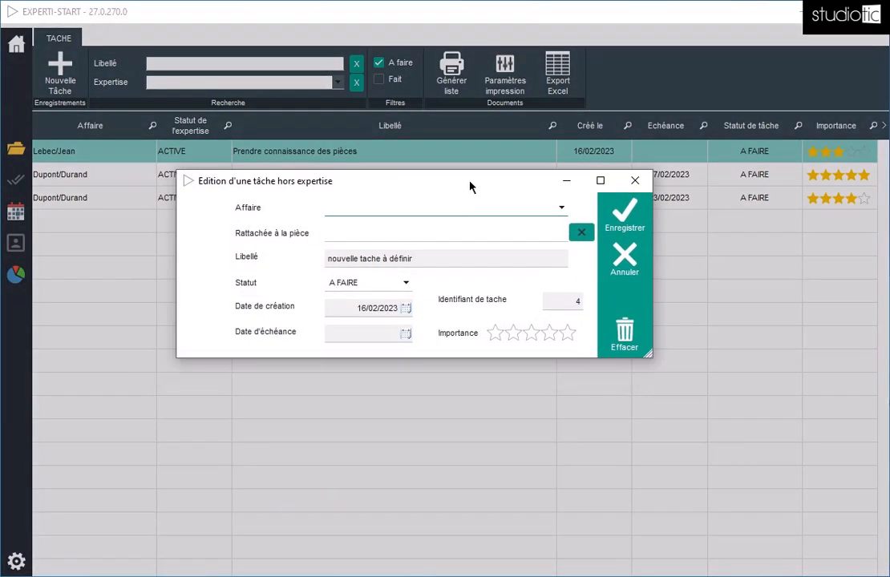
left_click(515, 210)
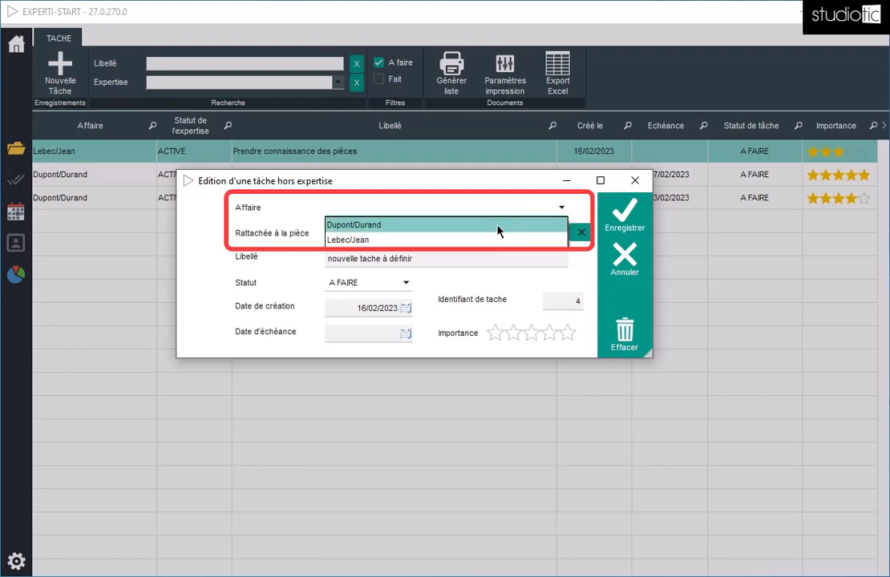
left_click(497, 228)
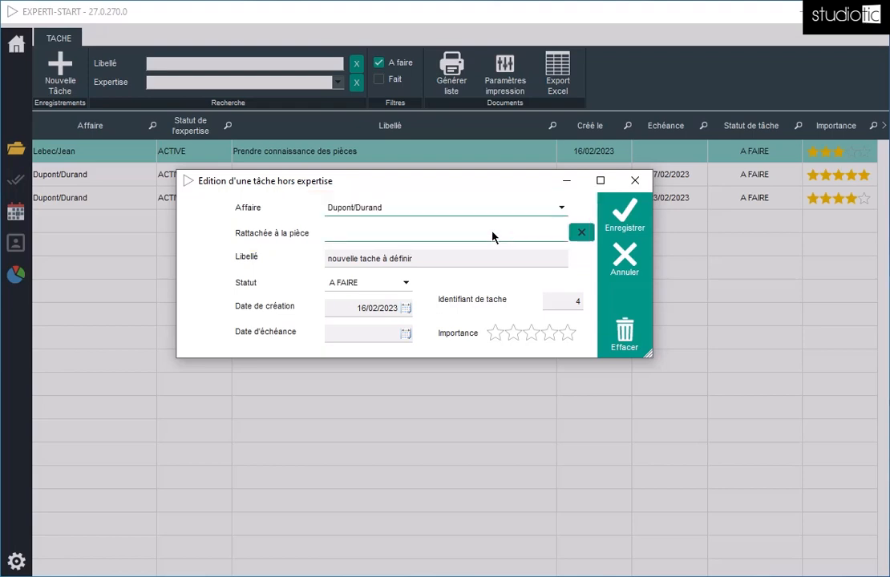
Step: View the new task's linked-document choices and set its label to "Appeler le juge"
left_click(394, 234)
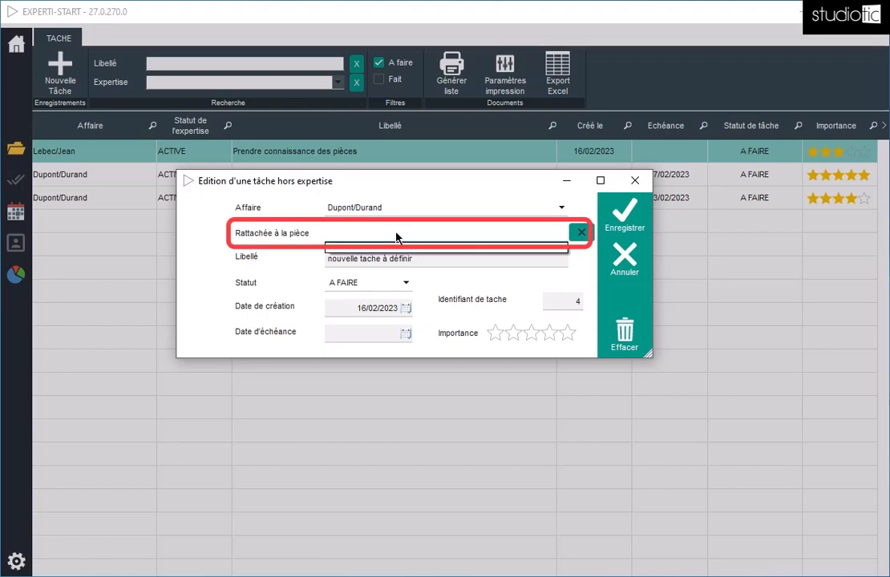
left_click(322, 262)
left_click(425, 258)
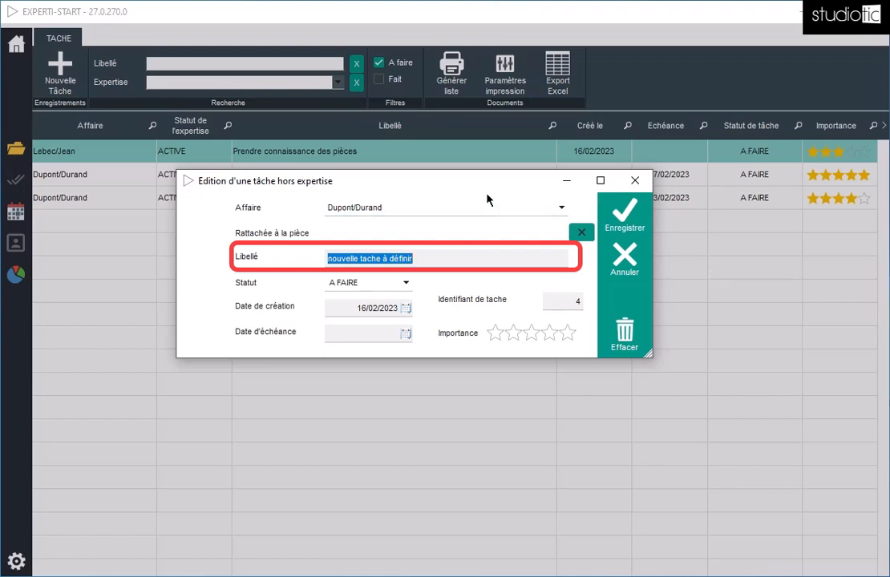
type("A")
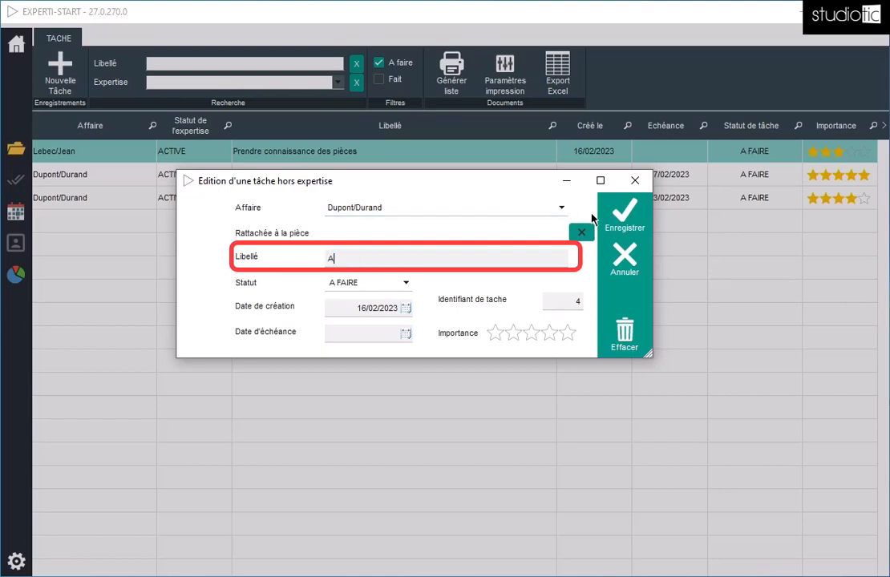
type("ppell")
type("er ")
type("le ")
type("juge")
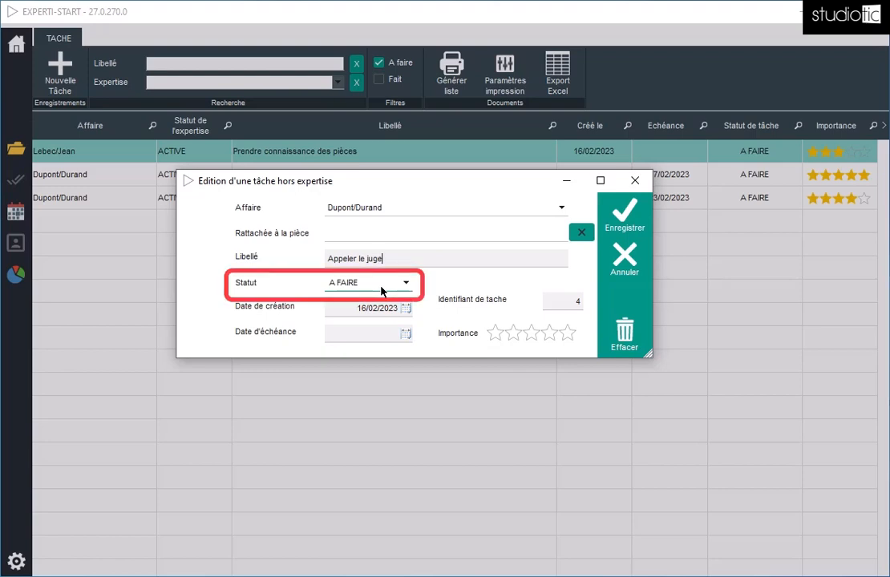
Step: Give the new task a due date of 24/02/2023 and five-star importance, and save it
left_click(406, 335)
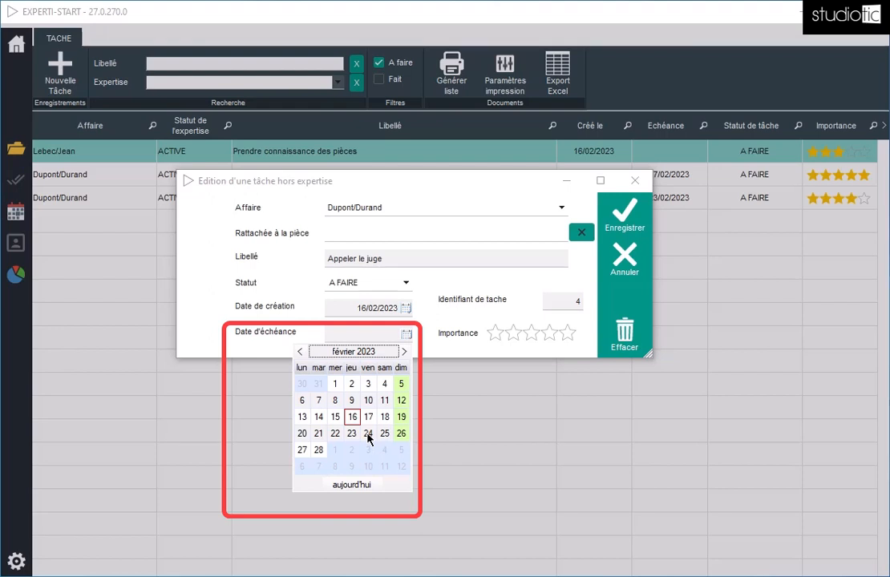
left_click(367, 434)
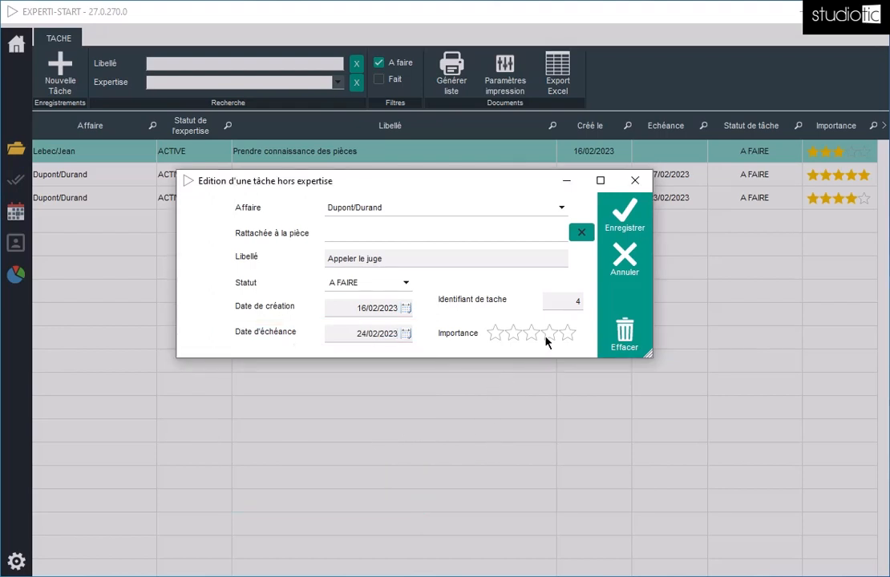
left_click(567, 334)
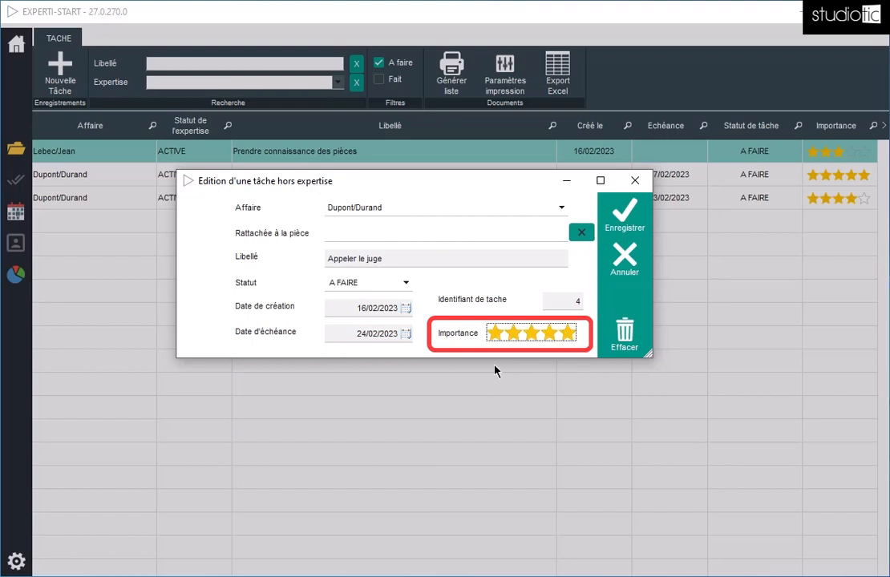
left_click(624, 214)
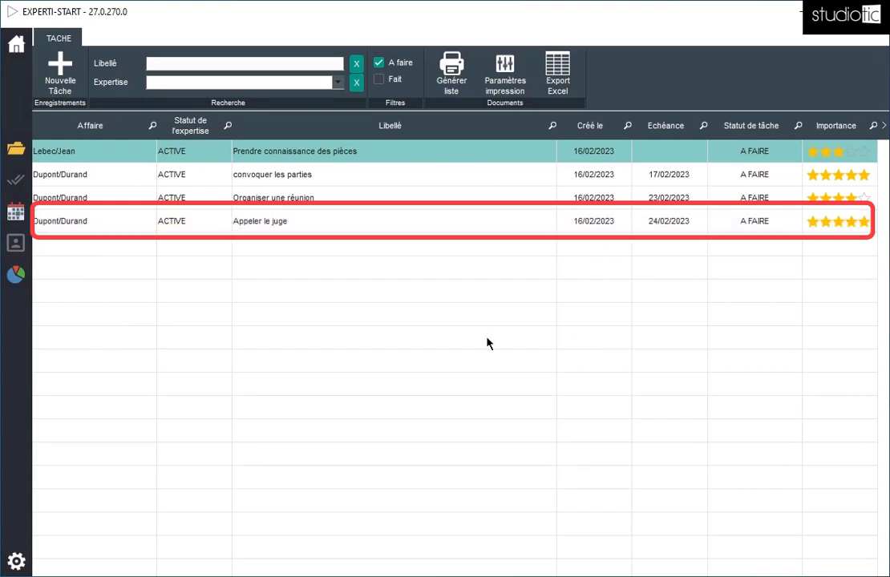
Step: Open the "Appeler le juge" task, view its status options, and save it with the status A FAIRE
double_click(305, 228)
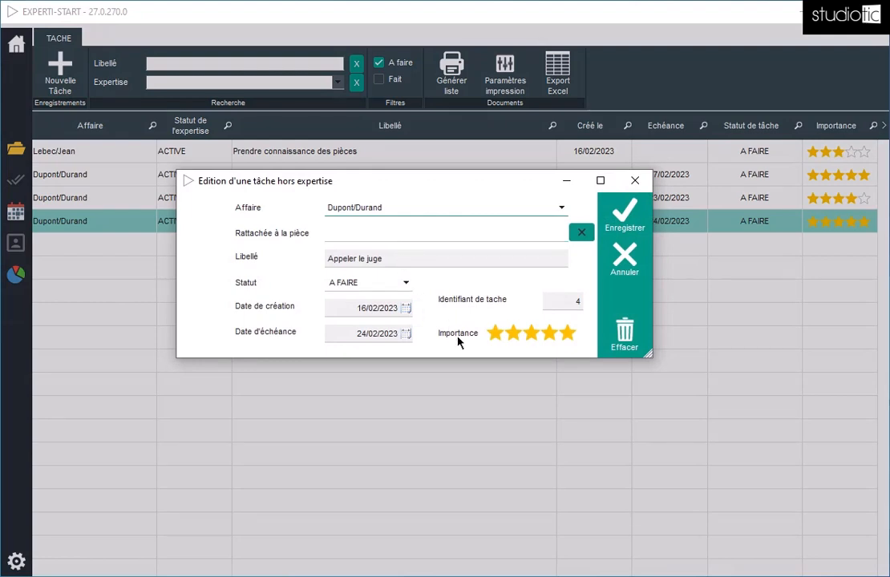
left_click(406, 283)
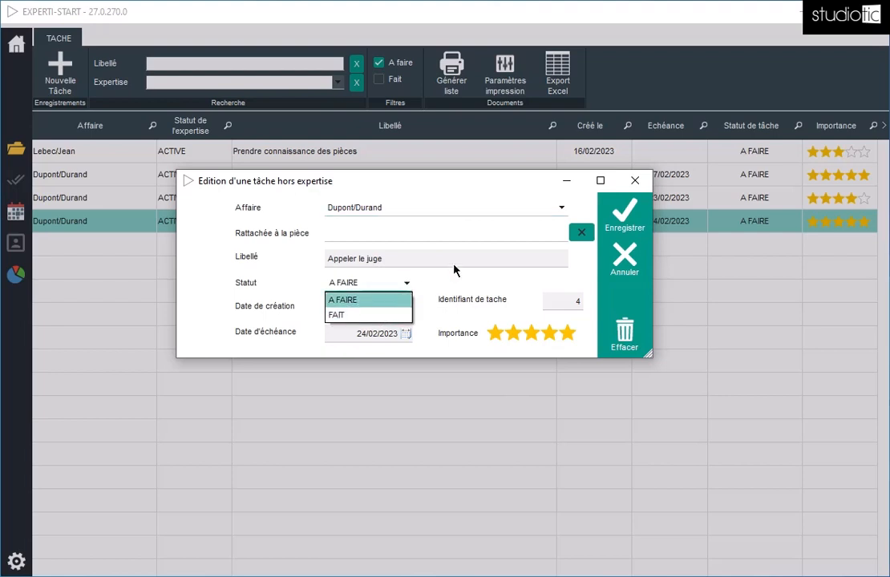
left_click(482, 286)
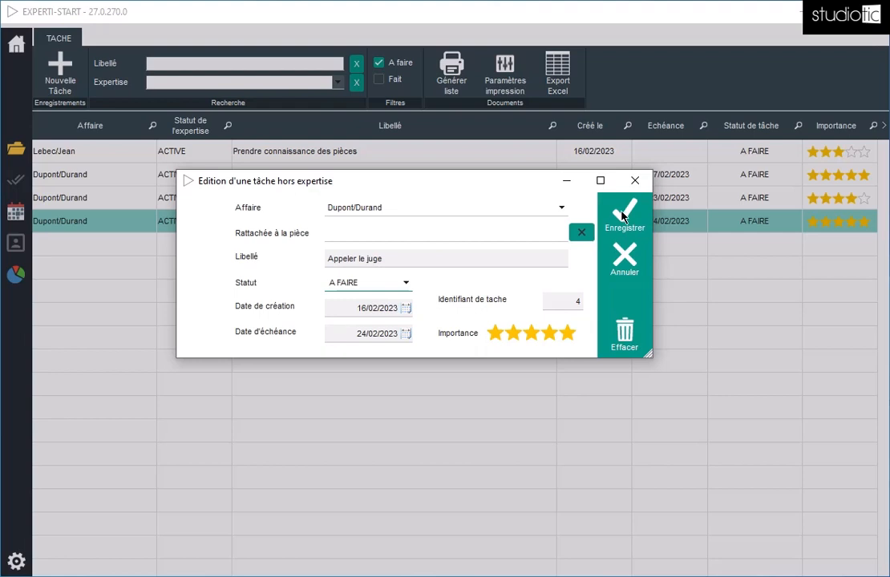
left_click(622, 215)
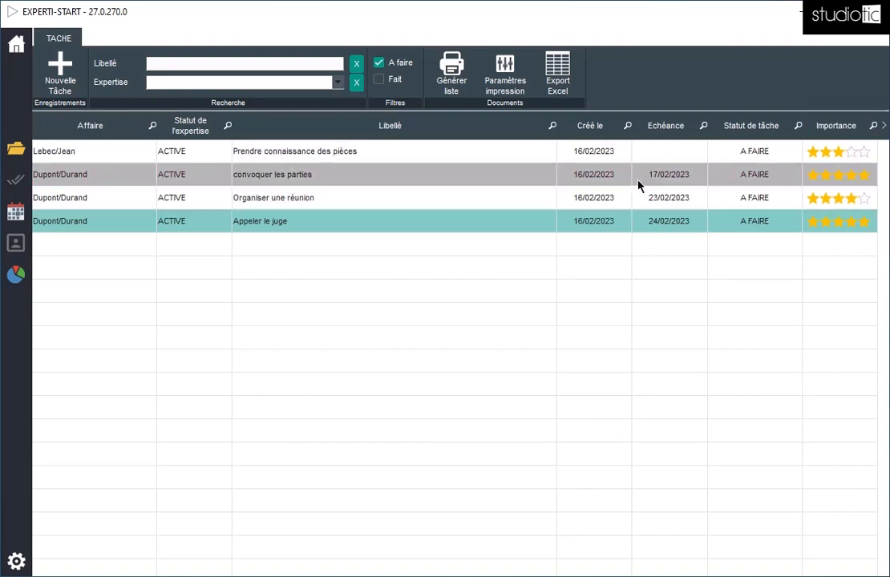
Step: Sort the task list by creation date and by due date in turn, each in descending order
left_click(593, 126)
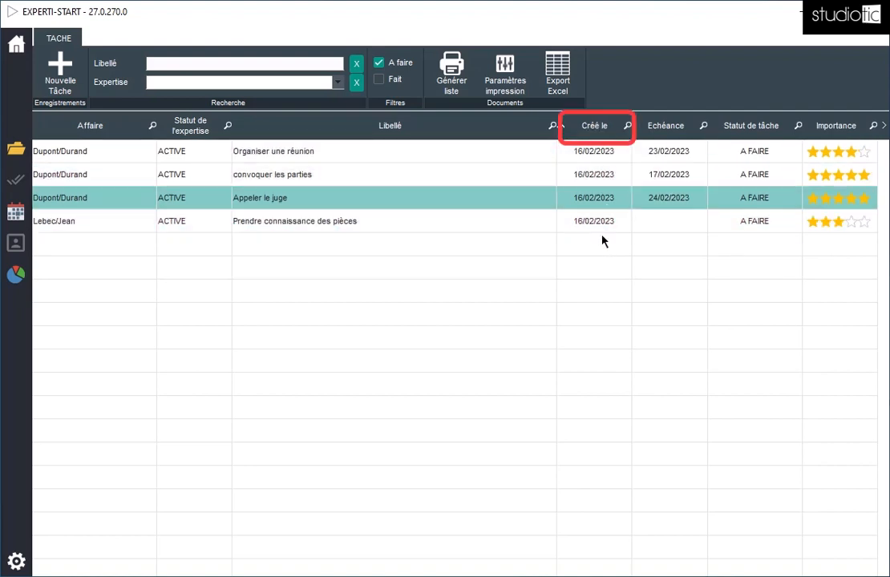
left_click(599, 130)
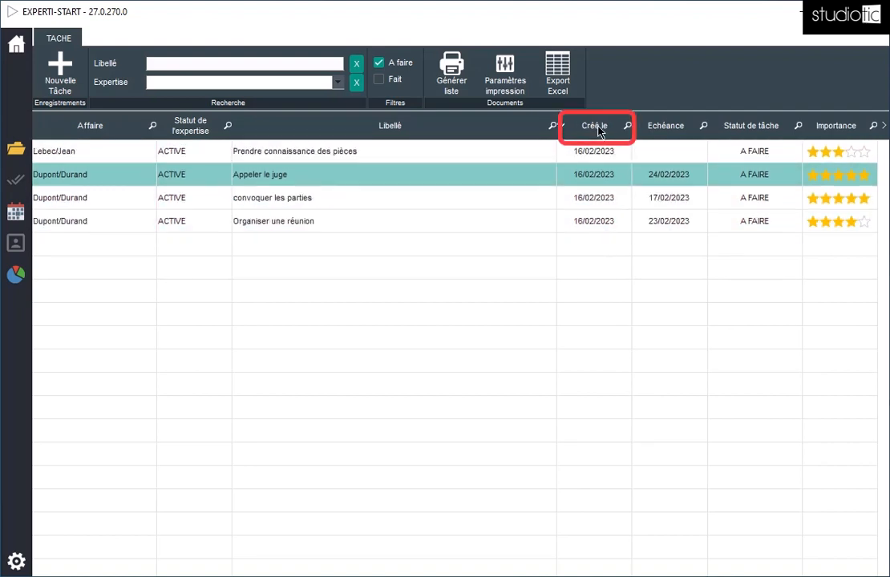
left_click(681, 128)
left_click(681, 128)
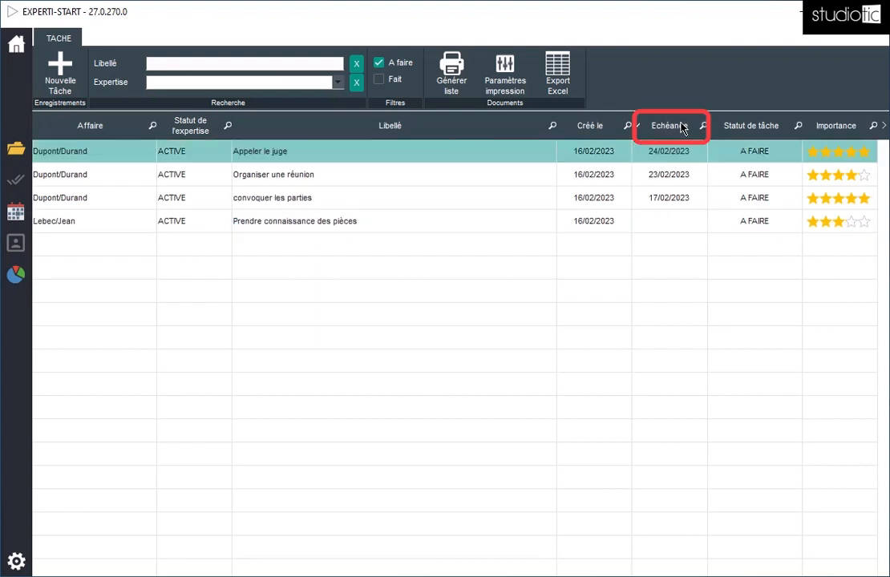
Step: Sort the task list by task status, and finally by importance in descending order
left_click(766, 131)
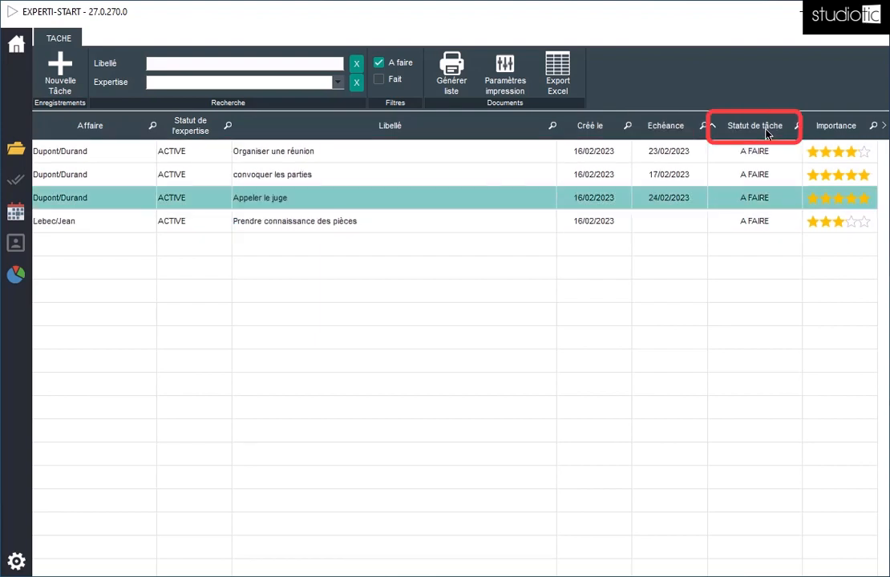
left_click(827, 128)
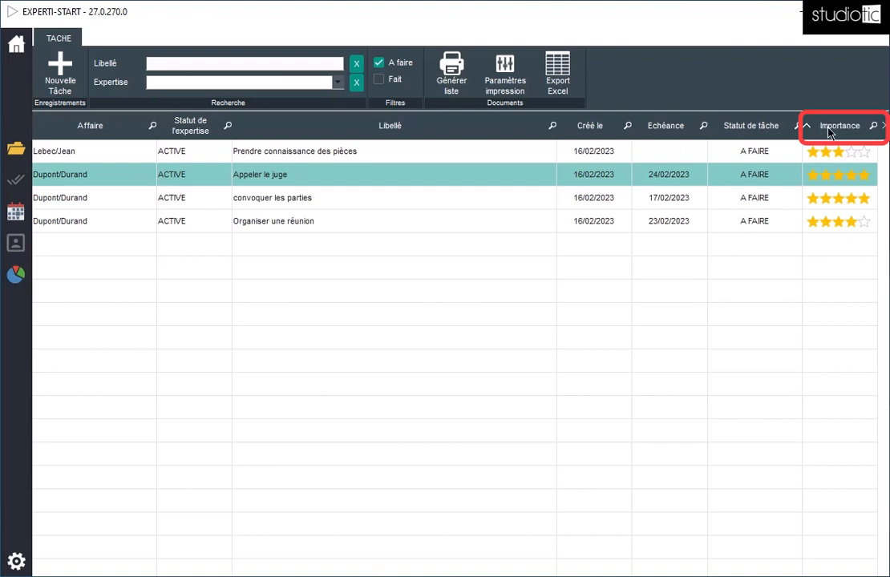
left_click(829, 131)
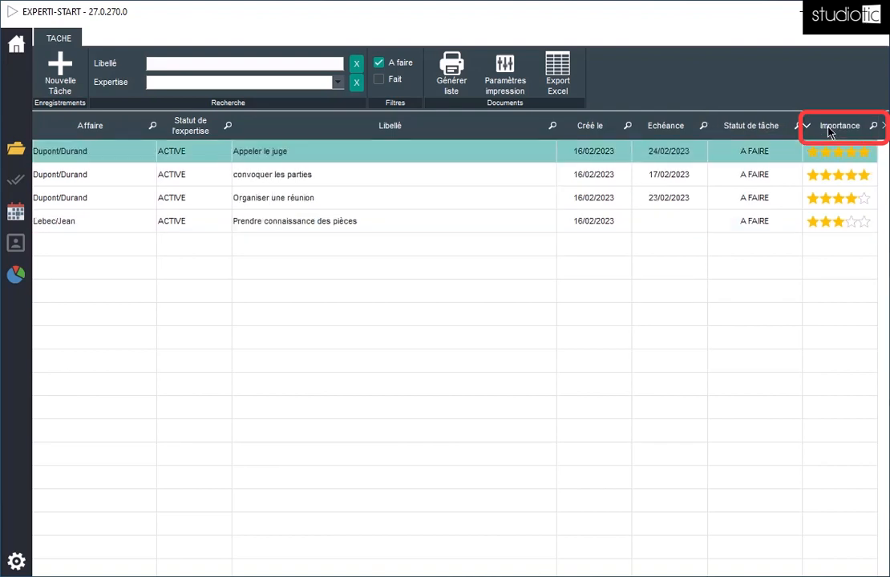